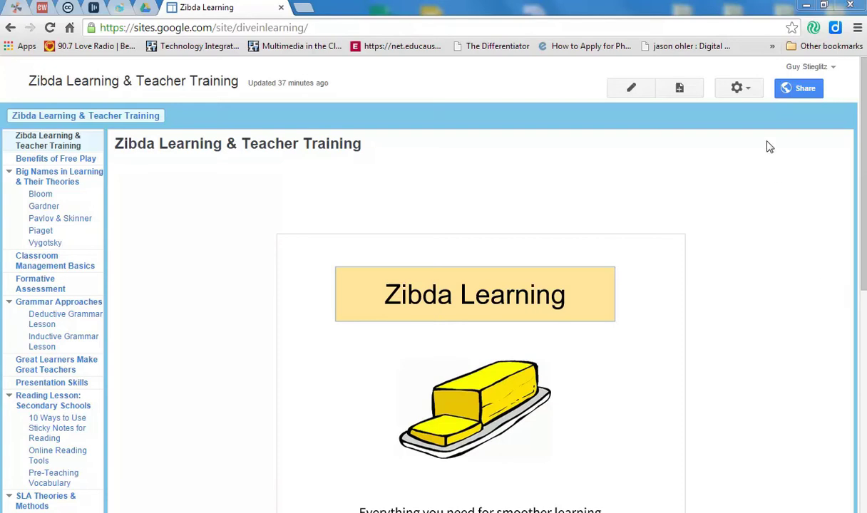
Go to Manage site and list the site's uploaded attachments
{"action": "left_click", "coordinate": [748, 91]}
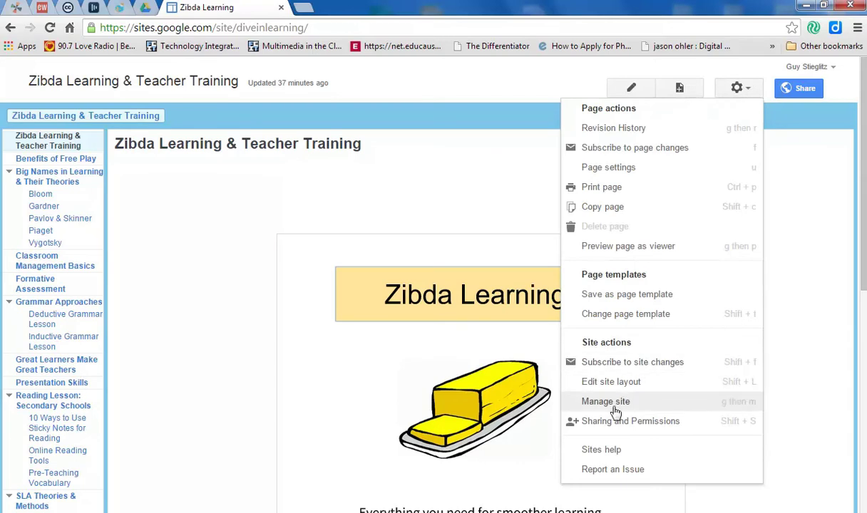
{"action": "left_click", "coordinate": [613, 405]}
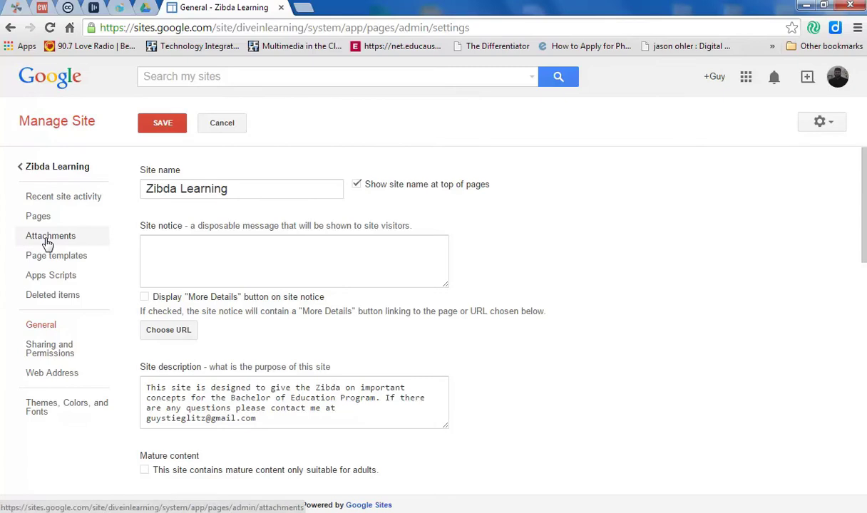
{"action": "left_click", "coordinate": [47, 242]}
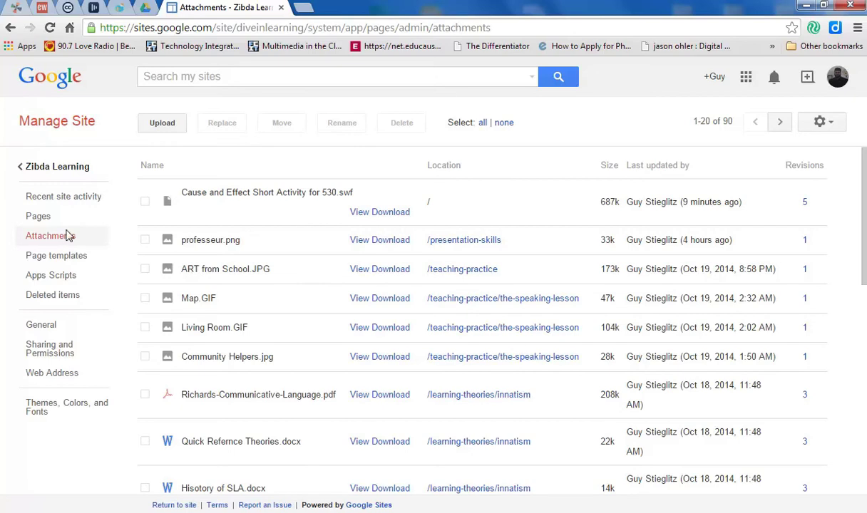
Upload 'Cause and Effect Short Activity for 530.swf' to the site's attachments
{"action": "left_click", "coordinate": [158, 125]}
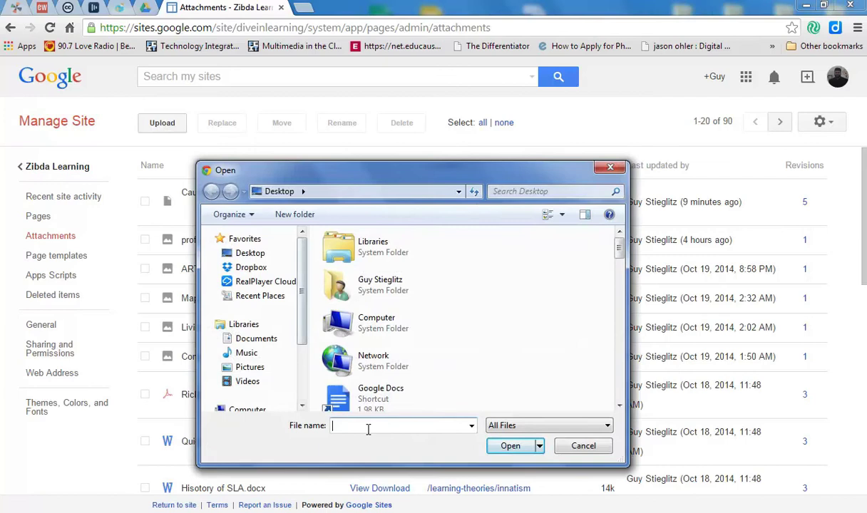
{"action": "type", "text": "c"}
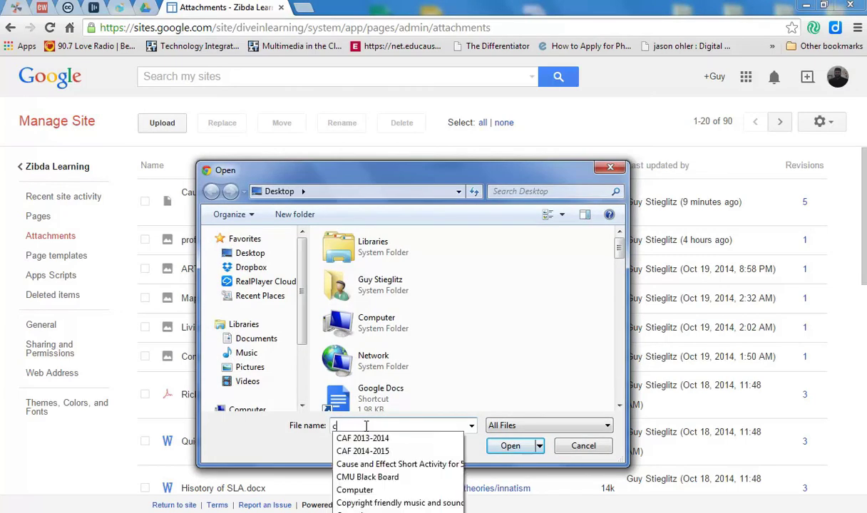
{"action": "type", "text": "a"}
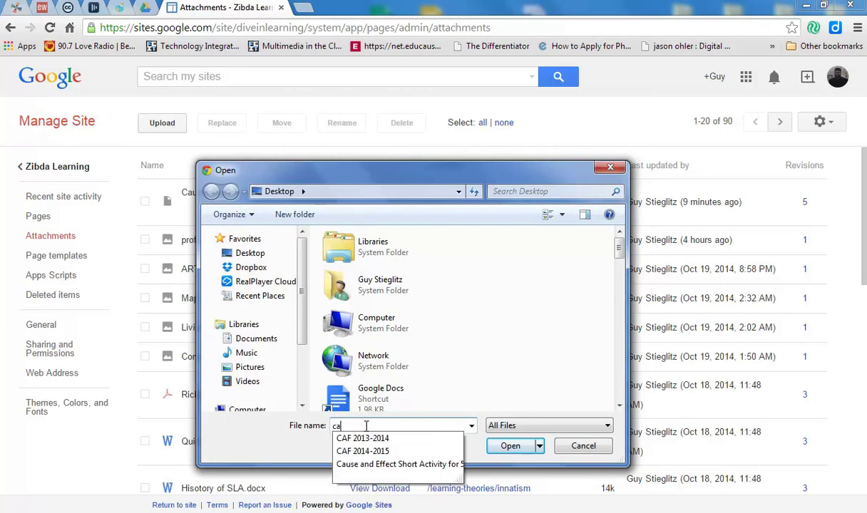
{"action": "left_click", "coordinate": [386, 464]}
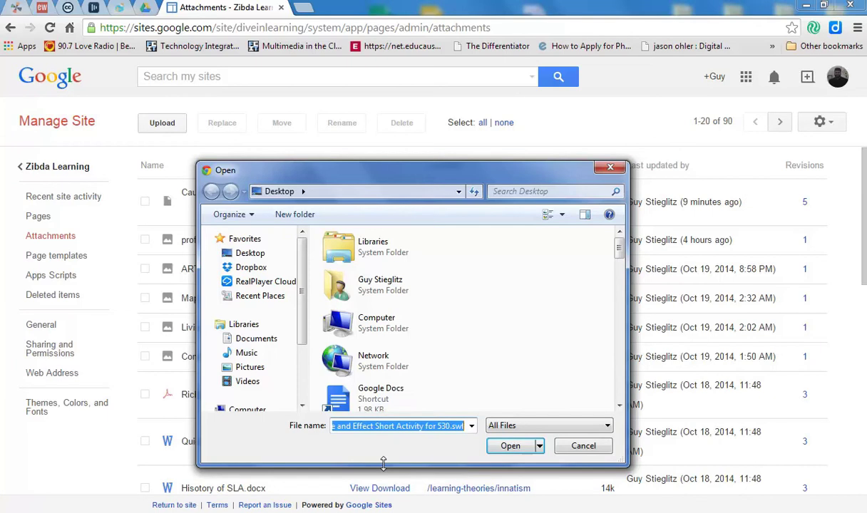
{"action": "left_click", "coordinate": [511, 446]}
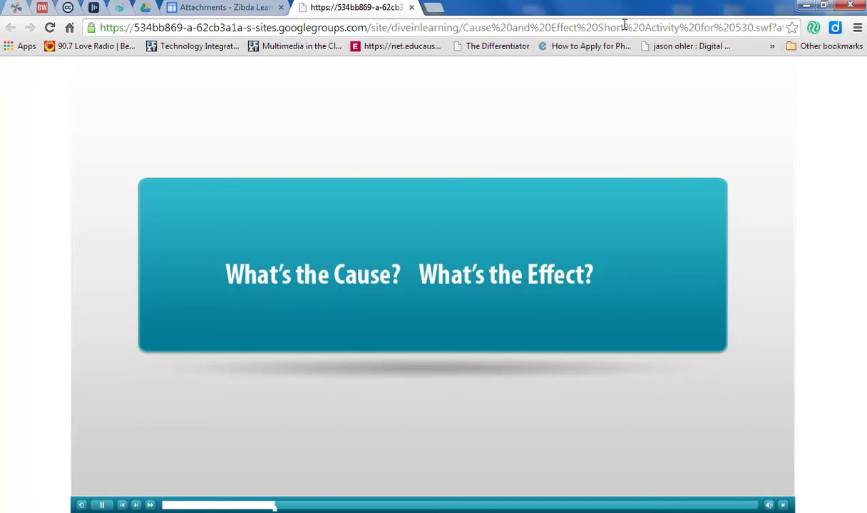
Copy the uploaded Cause and Effect activity's web address from the address bar
{"action": "left_click", "coordinate": [624, 26]}
{"action": "right_click", "coordinate": [625, 27]}
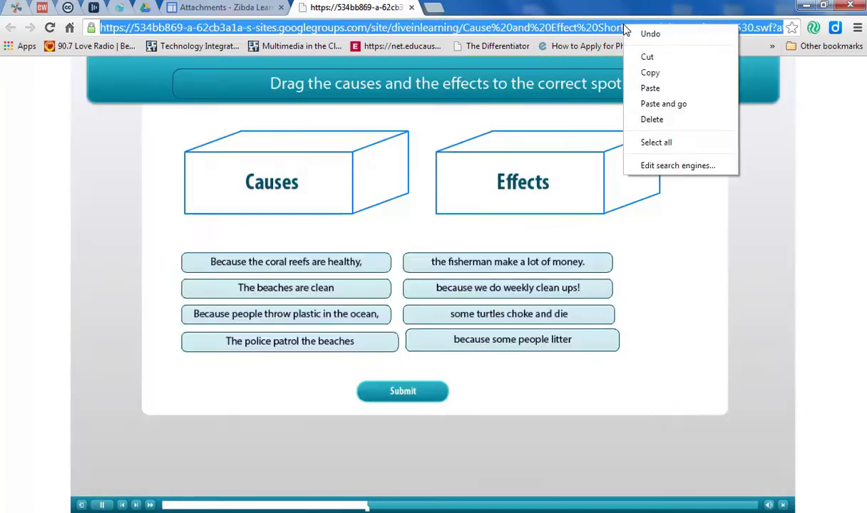
{"action": "left_click", "coordinate": [650, 72]}
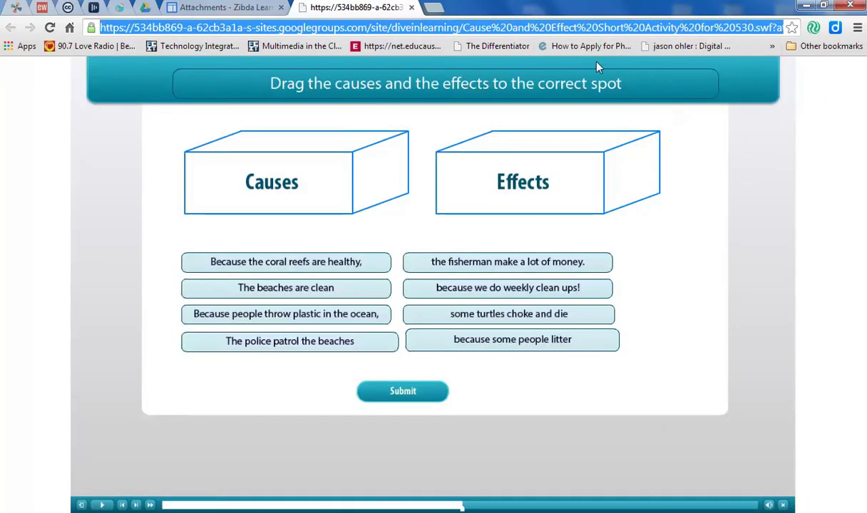
Return to the Zibda Learning site and open the Complex Sentences page under Writing Advice
{"action": "left_click", "coordinate": [214, 7]}
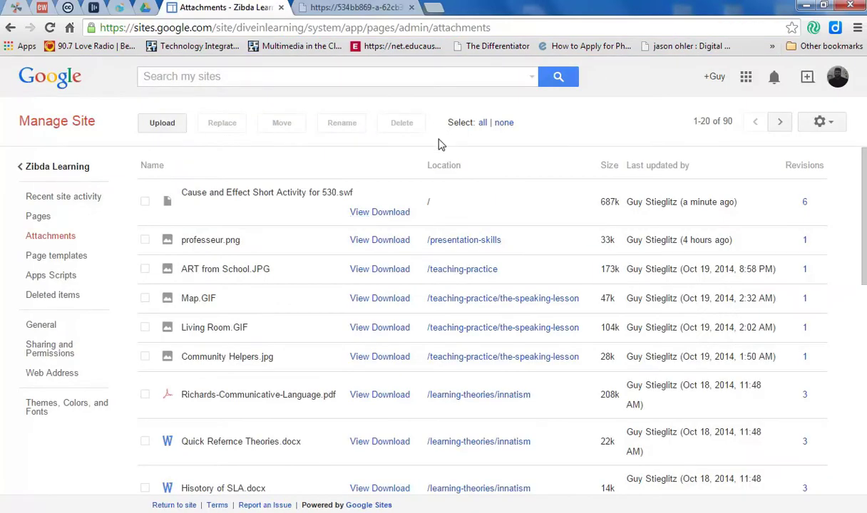
{"action": "left_click", "coordinate": [38, 170]}
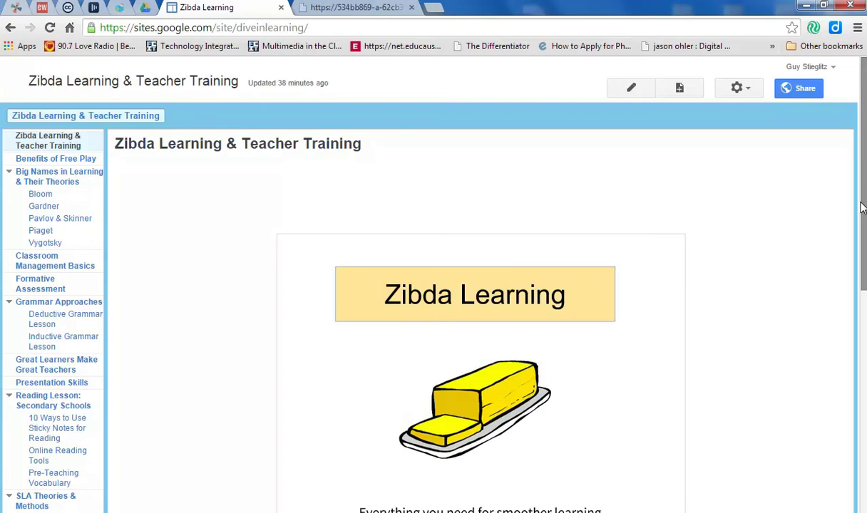
{"action": "left_click_drag", "start_coordinate": [861, 207], "coordinate": [861, 423]}
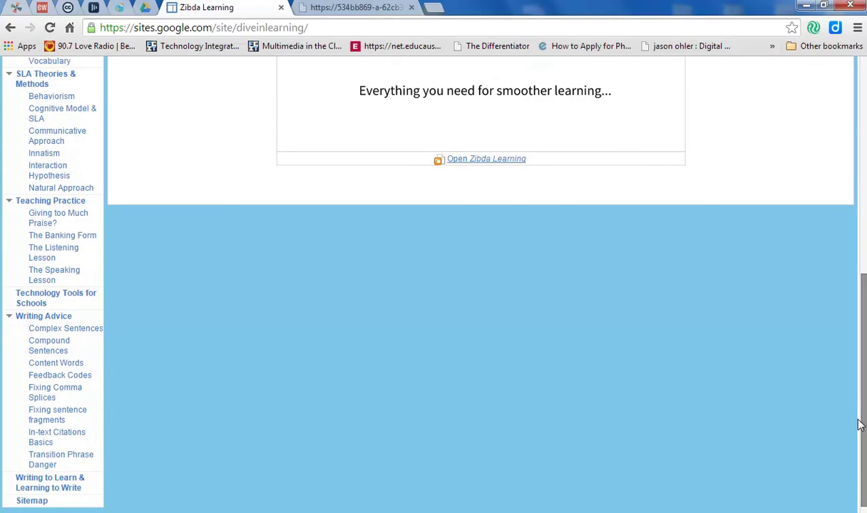
{"action": "left_click", "coordinate": [80, 328]}
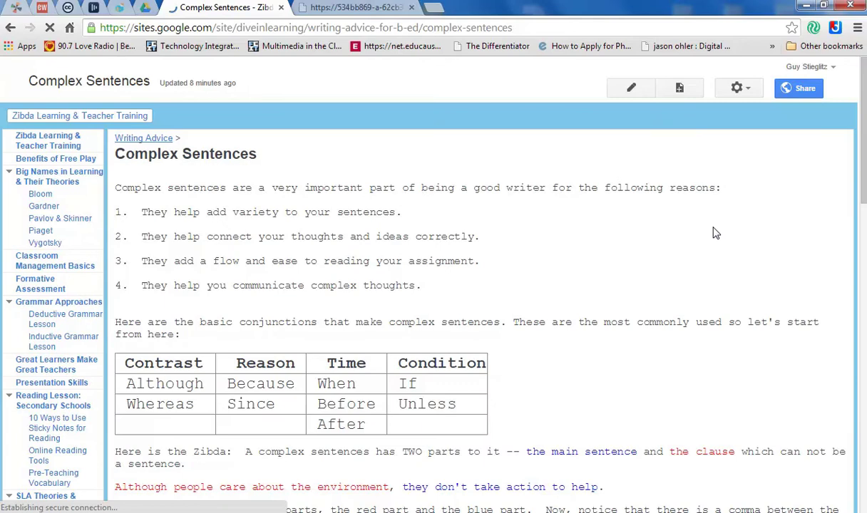
Edit the Complex Sentences page, placing the cursor on the empty line below the last link
{"action": "left_click", "coordinate": [631, 89]}
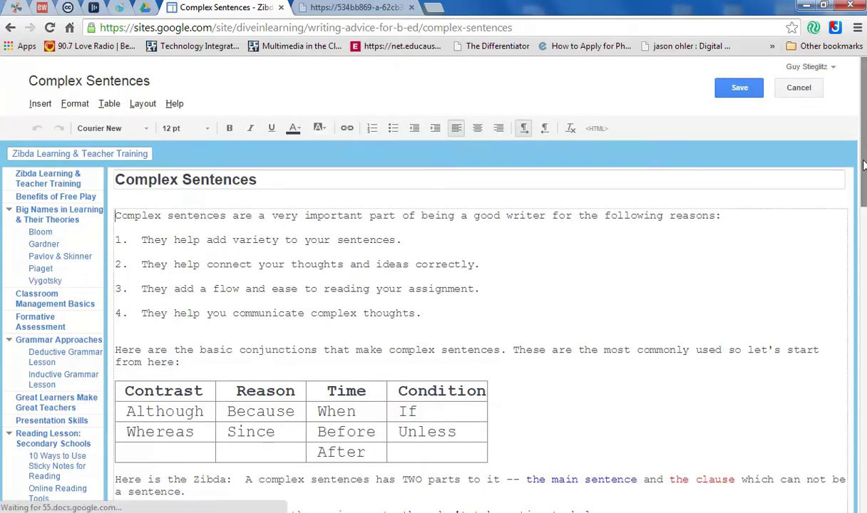
{"action": "left_click_drag", "start_coordinate": [862, 164], "coordinate": [840, 449]}
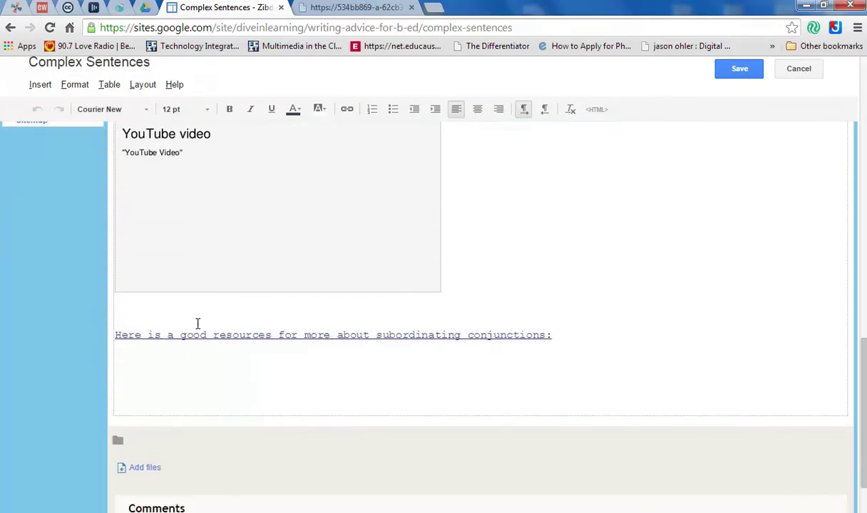
{"action": "left_click", "coordinate": [125, 372]}
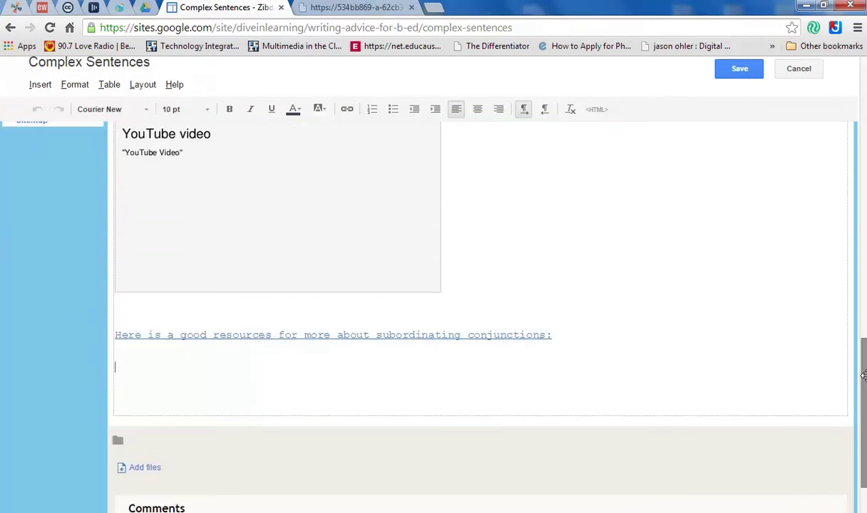
{"action": "left_click_drag", "start_coordinate": [862, 394], "coordinate": [862, 169]}
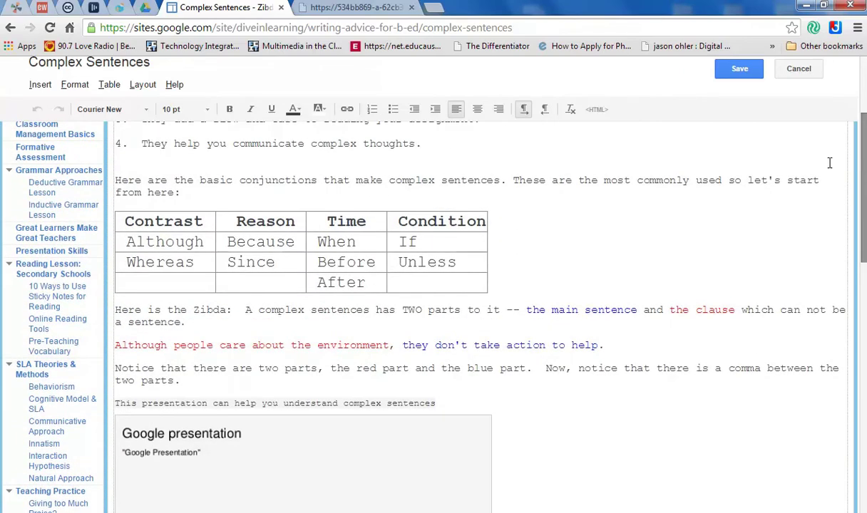
{"action": "left_click", "coordinate": [41, 86]}
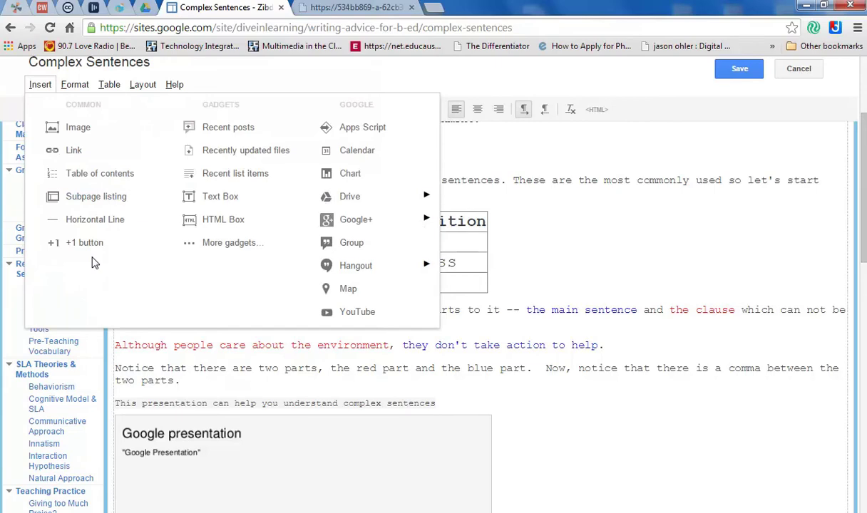
Search the public gadget gallery for 'flash wrapper' and select the first Flash Wrapper gadget
{"action": "left_click", "coordinate": [220, 246]}
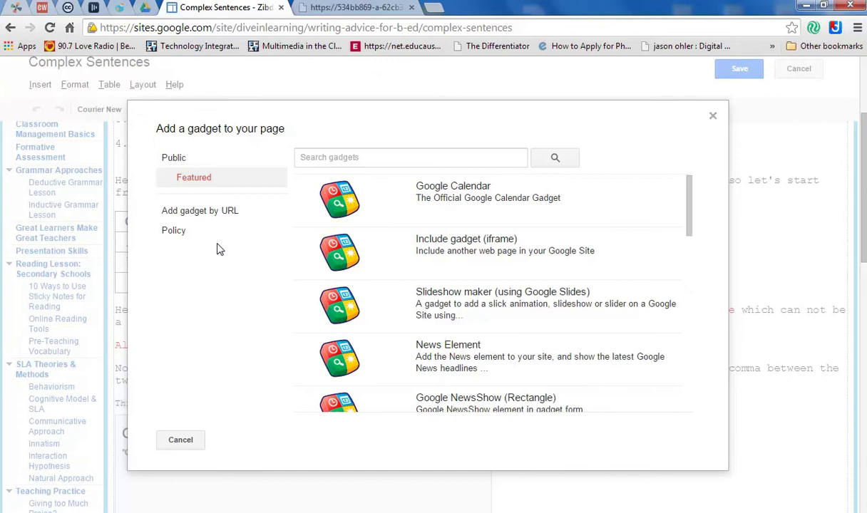
{"action": "left_click", "coordinate": [173, 159]}
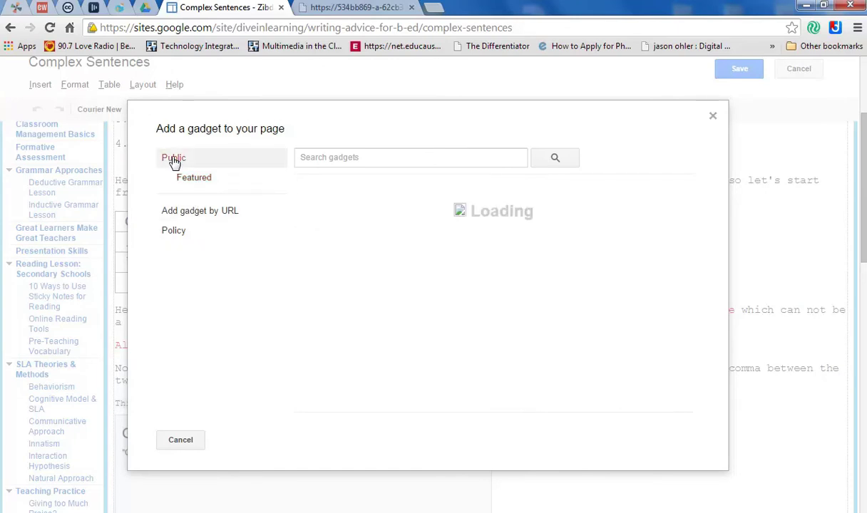
{"action": "left_click", "coordinate": [331, 157]}
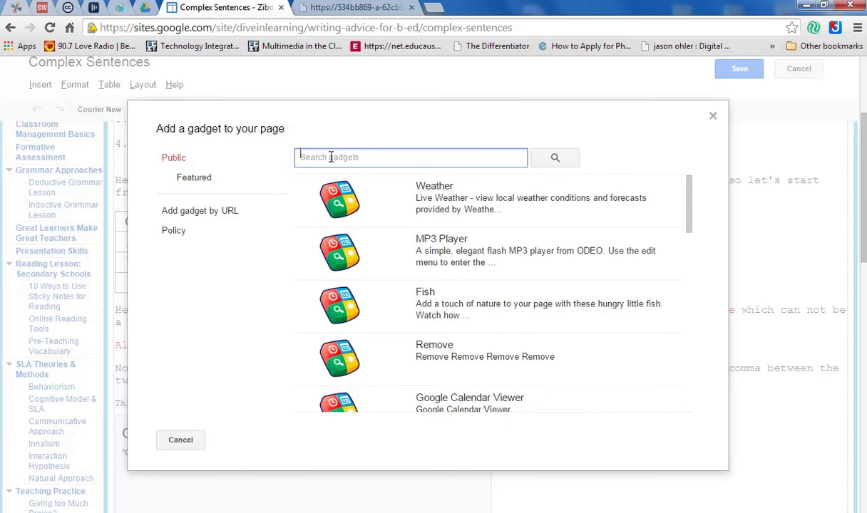
{"action": "type", "text": "flash wrapper"}
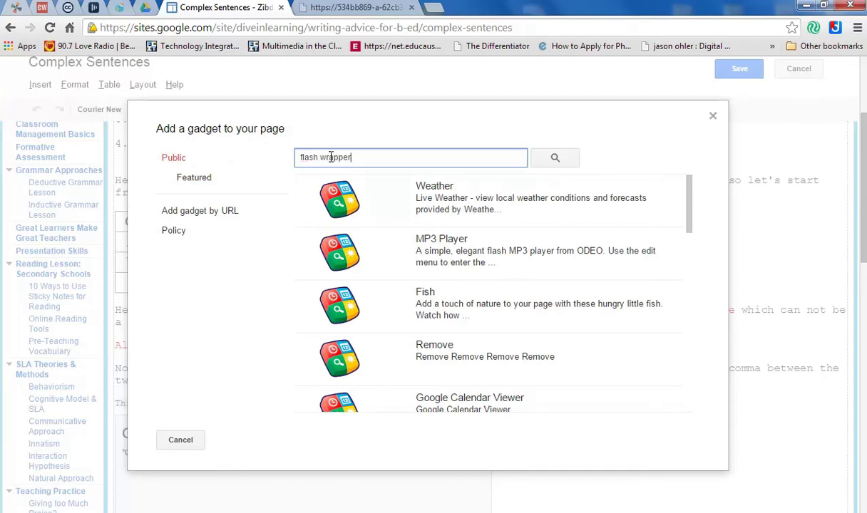
{"action": "left_click", "coordinate": [553, 158]}
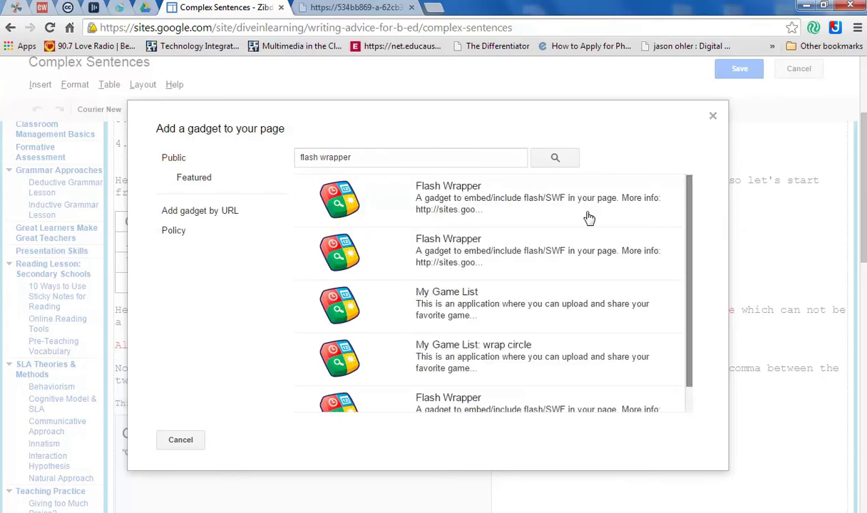
{"action": "left_click", "coordinate": [428, 203]}
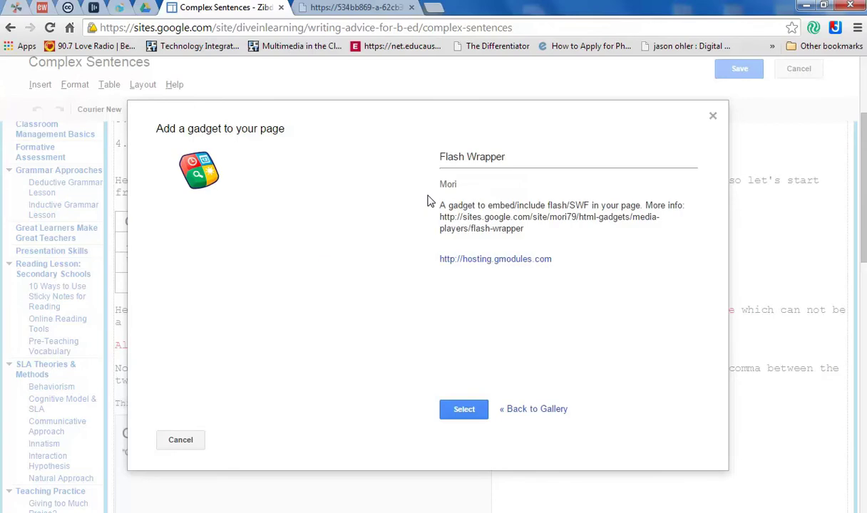
{"action": "left_click", "coordinate": [462, 411]}
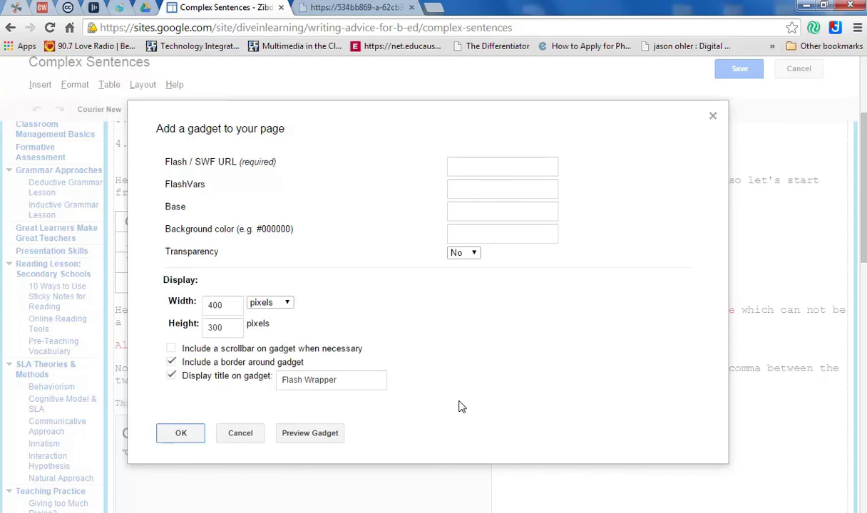
Paste the copied activity address into the Flash / SWF URL field
{"action": "left_click", "coordinate": [466, 167]}
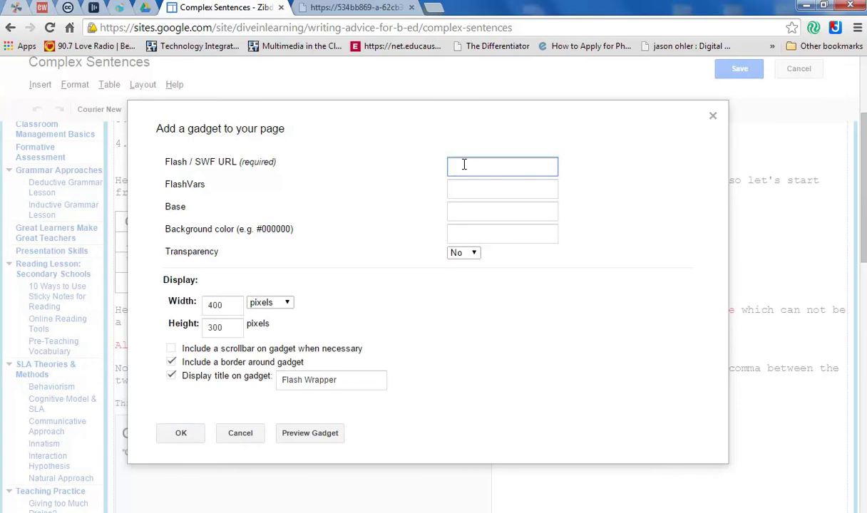
{"action": "right_click", "coordinate": [464, 165]}
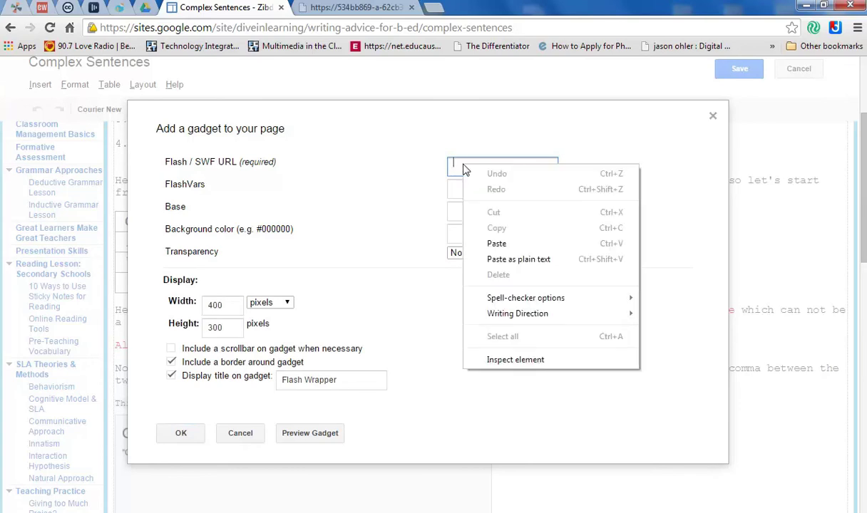
{"action": "left_click", "coordinate": [511, 245]}
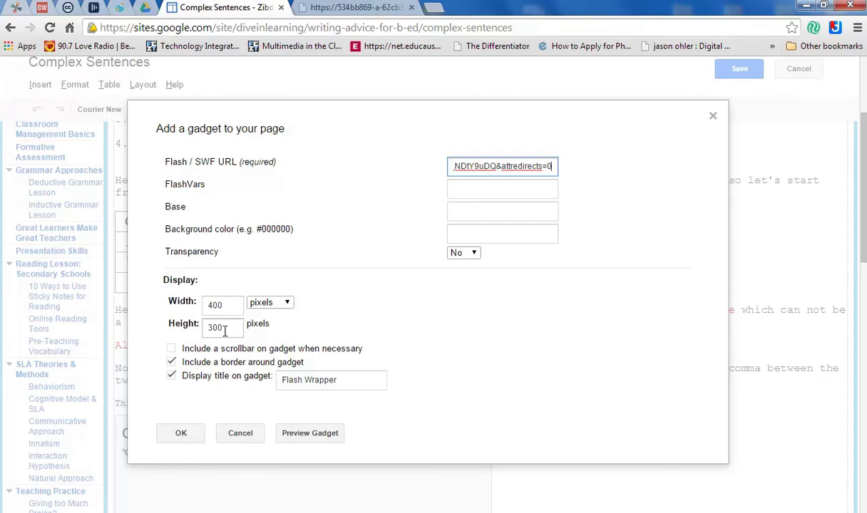
Size the gadget to 700 × 600 pixels and retitle it 'Cause & Effect'
{"action": "left_click", "coordinate": [226, 305]}
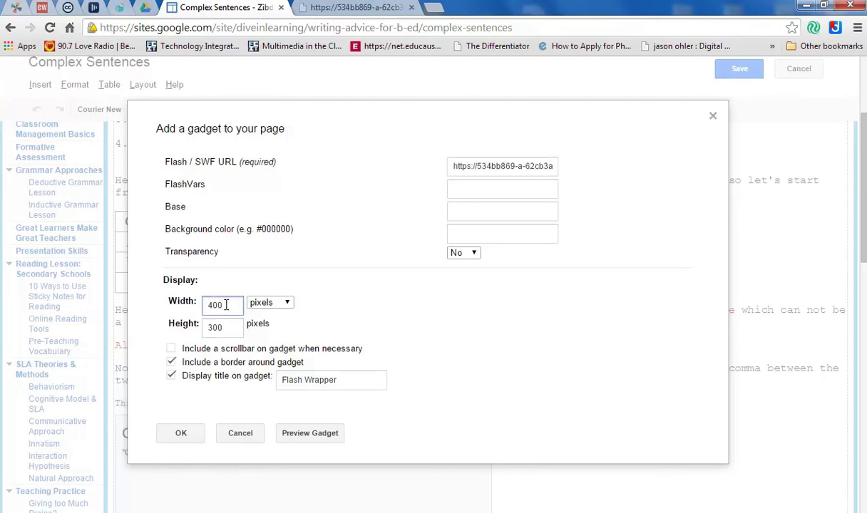
{"action": "key", "text": "BackSpace"}
{"action": "key", "text": "BackSpace"}
{"action": "key", "text": "BackSpace"}
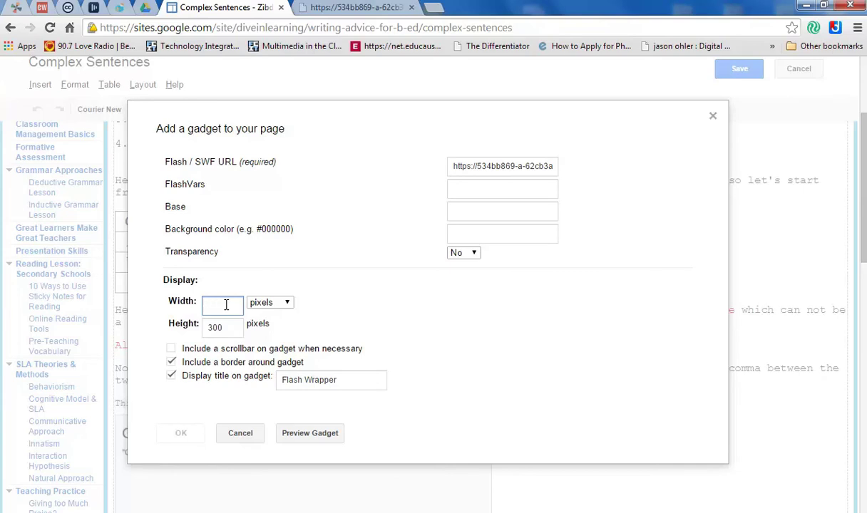
{"action": "type", "text": "700"}
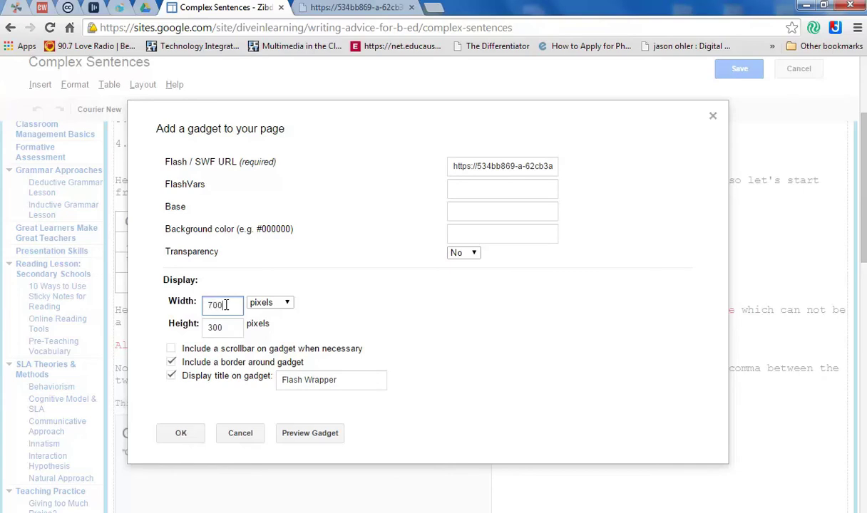
{"action": "left_click", "coordinate": [225, 329]}
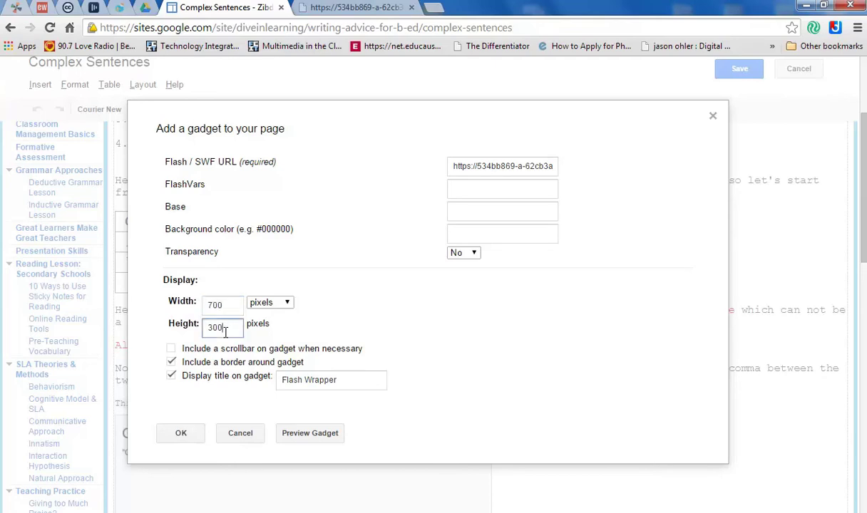
{"action": "key", "text": "BackSpace"}
{"action": "key", "text": "BackSpace"}
{"action": "key", "text": "BackSpace"}
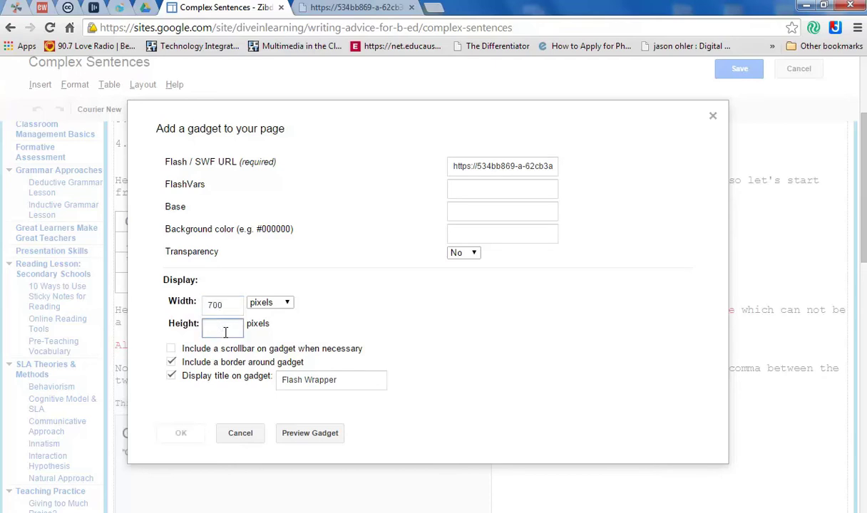
{"action": "type", "text": "600"}
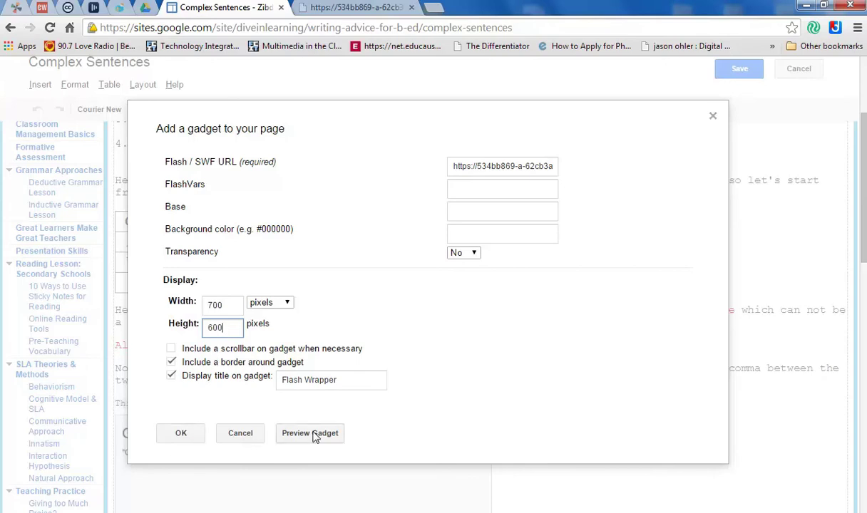
{"action": "left_click", "coordinate": [342, 382]}
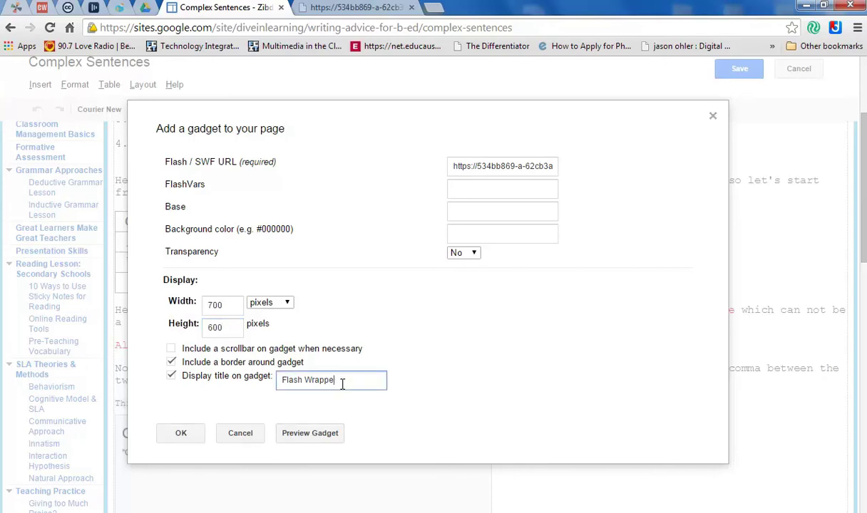
{"action": "key", "text": "BackSpace"}
{"action": "key", "text": "BackSpace"}
{"action": "key", "text": "BackSpace"}
{"action": "key", "text": "BackSpace"}
{"action": "key", "text": "BackSpace"}
{"action": "key", "text": "BackSpace"}
{"action": "key", "text": "BackSpace"}
{"action": "key", "text": "BackSpace"}
{"action": "key", "text": "BackSpace"}
{"action": "type", "text": "Cause & Effecto"}
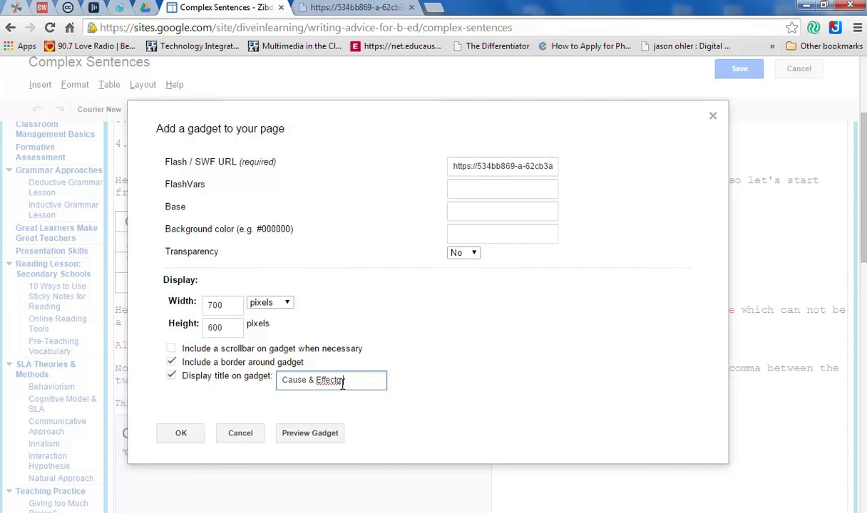
{"action": "key", "text": "BackSpace"}
{"action": "key", "text": "BackSpace"}
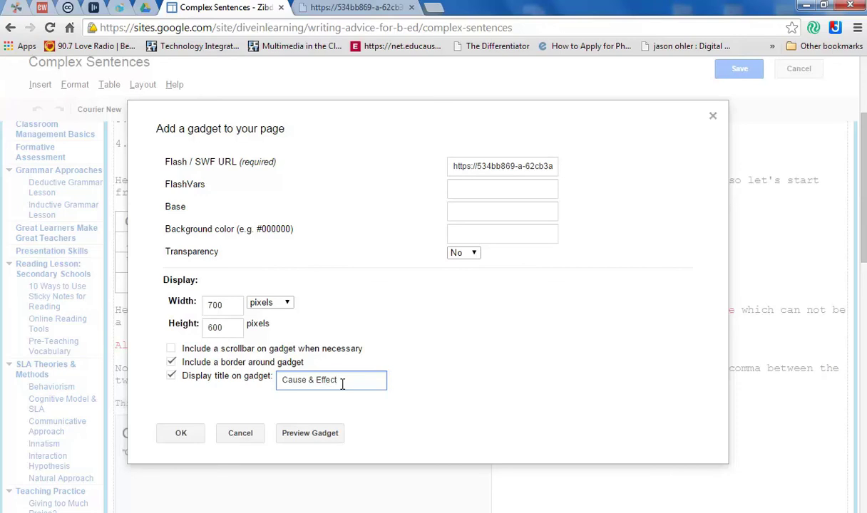
Insert the Cause & Effect Flash gadget into the page, check it, and save the page
{"action": "left_click", "coordinate": [183, 435]}
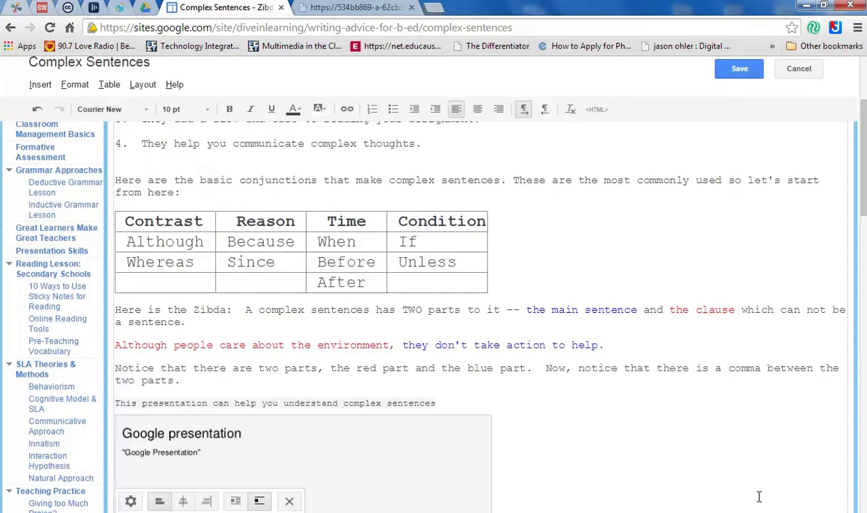
{"action": "scroll", "coordinate": [848, 442], "scroll_direction": "down", "scroll_amount": 10}
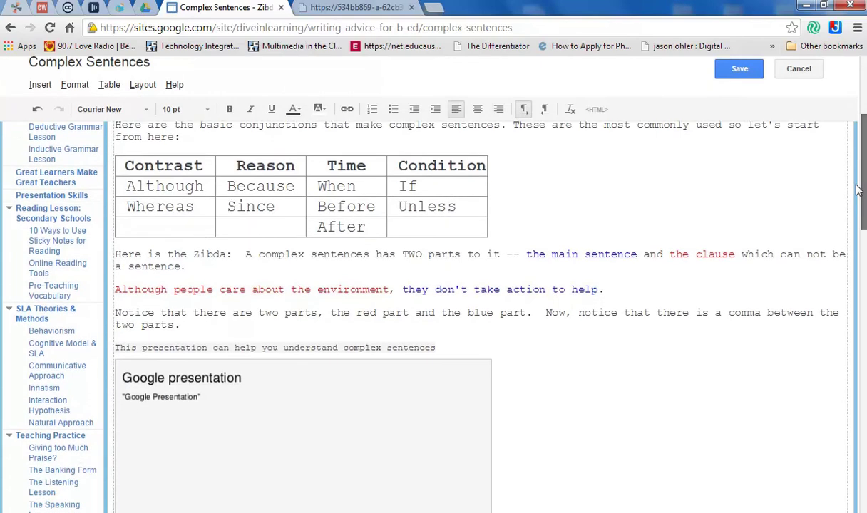
{"action": "scroll", "coordinate": [851, 447], "scroll_direction": "down", "scroll_amount": 3}
{"action": "scroll", "coordinate": [812, 428], "scroll_direction": "up", "scroll_amount": 5}
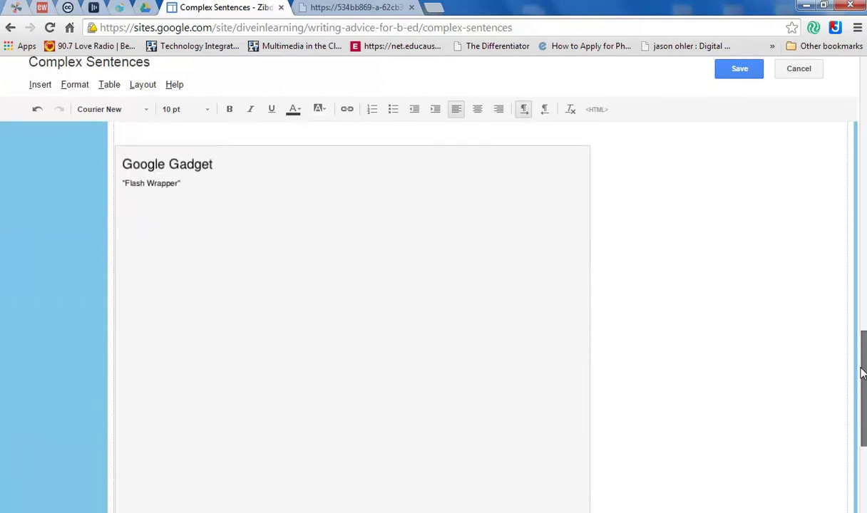
{"action": "left_click_drag", "start_coordinate": [863, 372], "coordinate": [816, 83]}
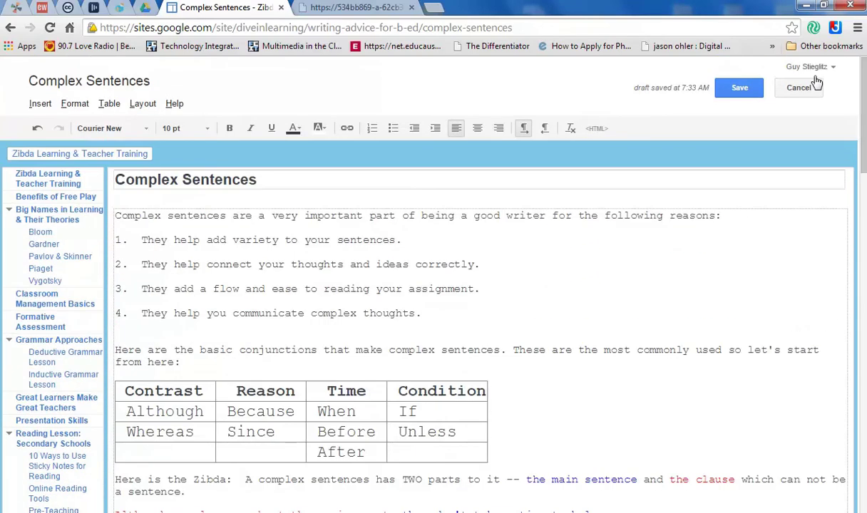
{"action": "left_click", "coordinate": [738, 87]}
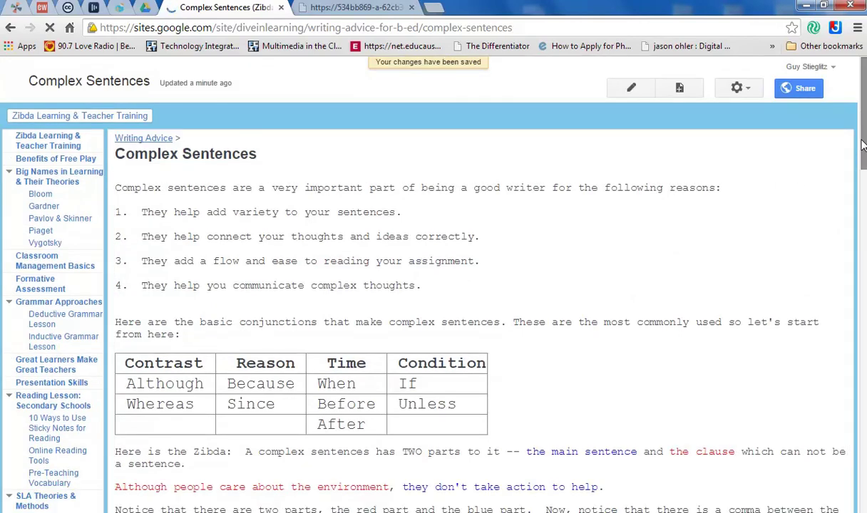
{"action": "left_click_drag", "start_coordinate": [862, 148], "coordinate": [859, 428]}
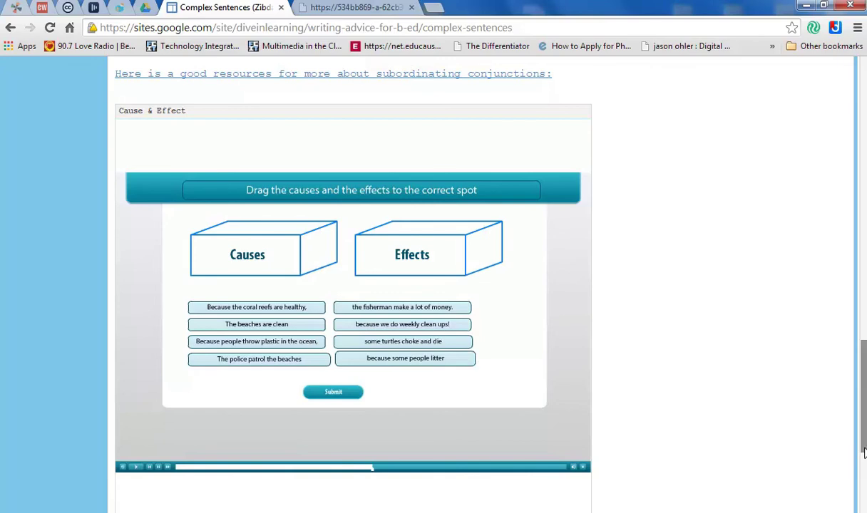
{"action": "left_click_drag", "start_coordinate": [862, 420], "coordinate": [863, 140]}
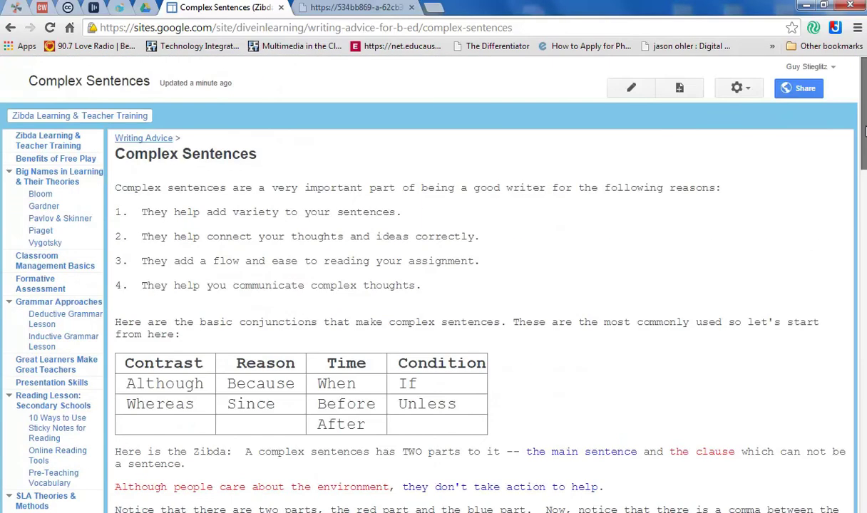
Reopen the page for editing and open the embedded gadget's properties
{"action": "left_click", "coordinate": [631, 89]}
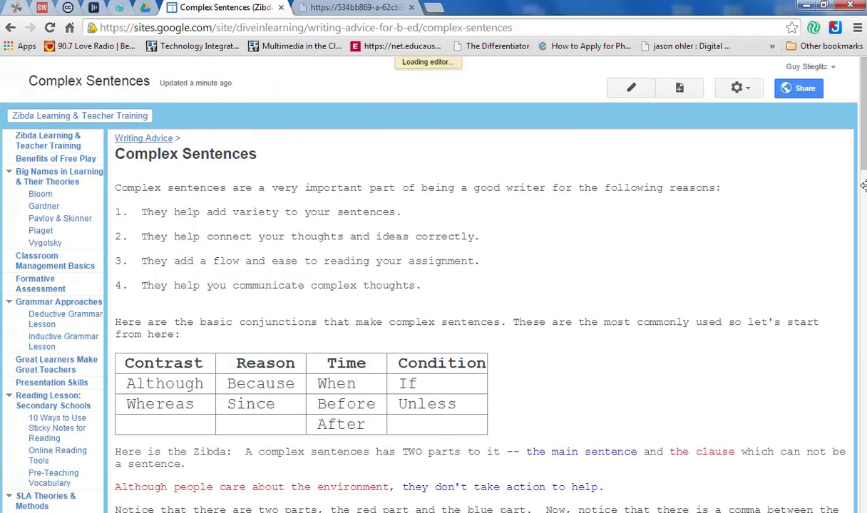
{"action": "left_click_drag", "start_coordinate": [863, 158], "coordinate": [863, 440]}
{"action": "scroll", "coordinate": [732, 384], "scroll_direction": "down", "scroll_amount": 3}
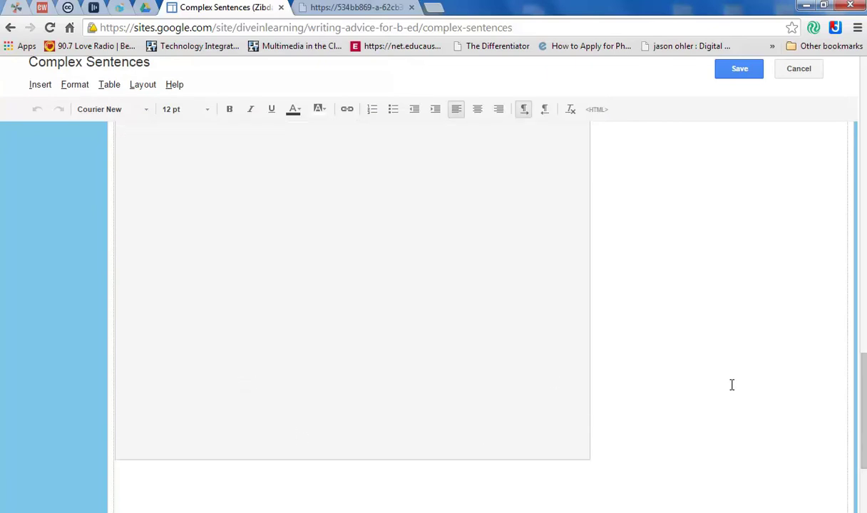
{"action": "scroll", "coordinate": [225, 261], "scroll_direction": "up", "scroll_amount": 4}
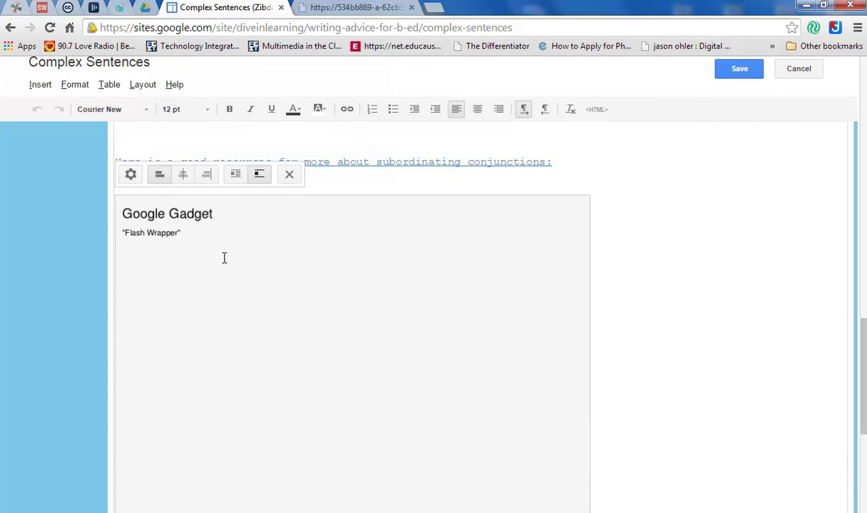
{"action": "left_click", "coordinate": [131, 177]}
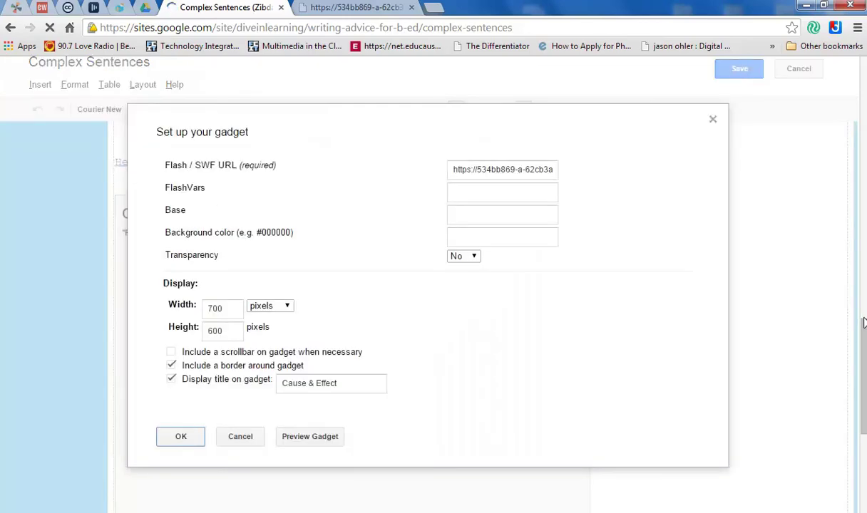
Resize the gadget from 700 × 600 to 900 × 800 pixels
{"action": "left_click", "coordinate": [225, 308]}
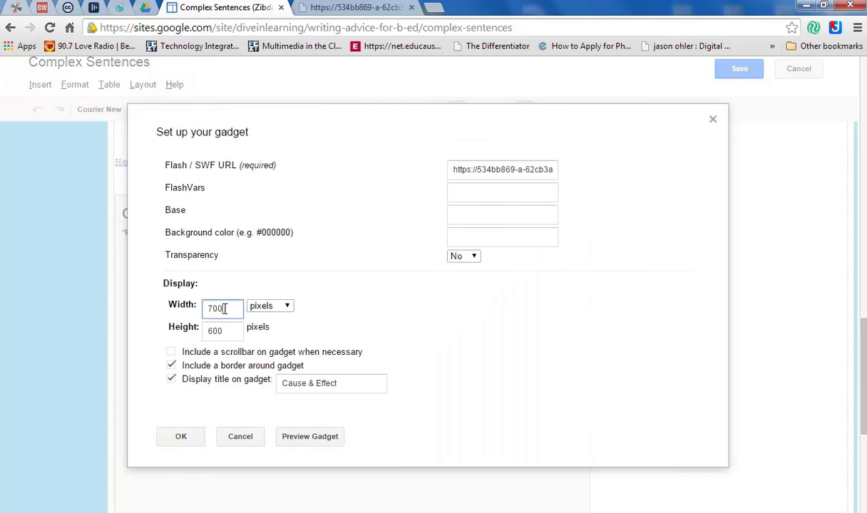
{"action": "key", "text": "BackSpace"}
{"action": "key", "text": "BackSpace"}
{"action": "type", "text": "900"}
{"action": "left_click", "coordinate": [228, 330]}
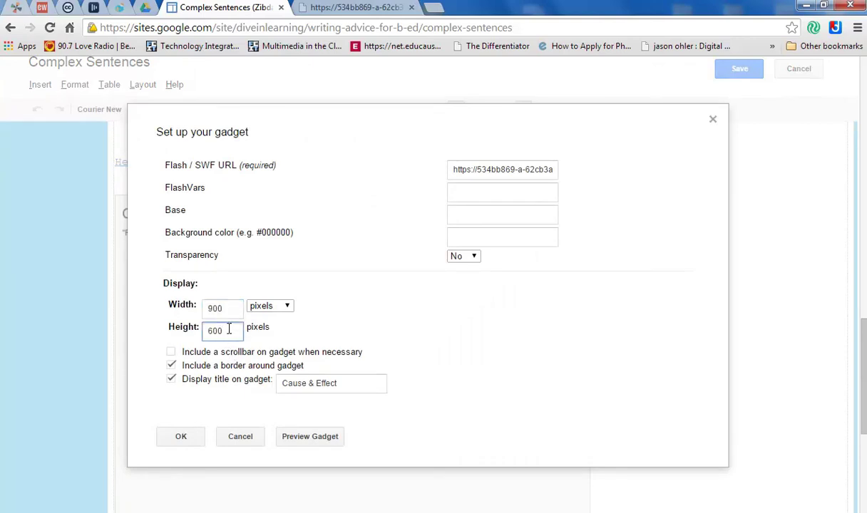
{"action": "key", "text": "BackSpace"}
{"action": "key", "text": "BackSpace"}
{"action": "key", "text": "BackSpace"}
{"action": "type", "text": "8"}
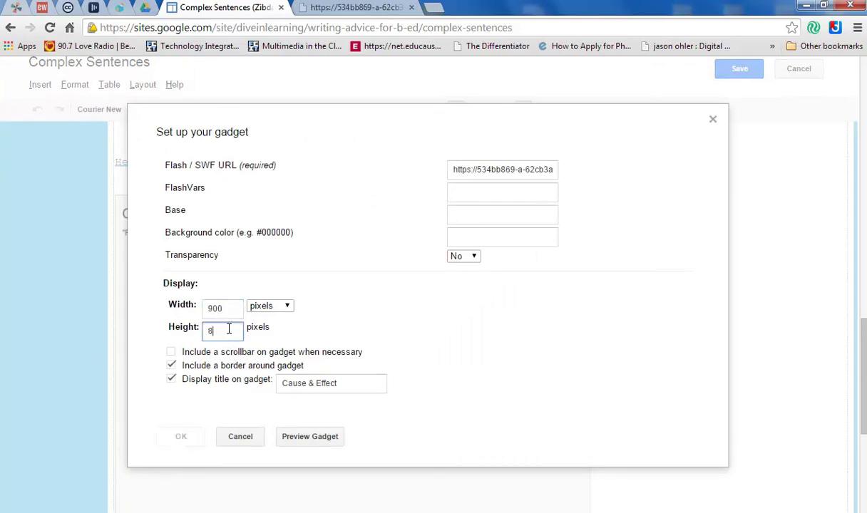
{"action": "type", "text": "00"}
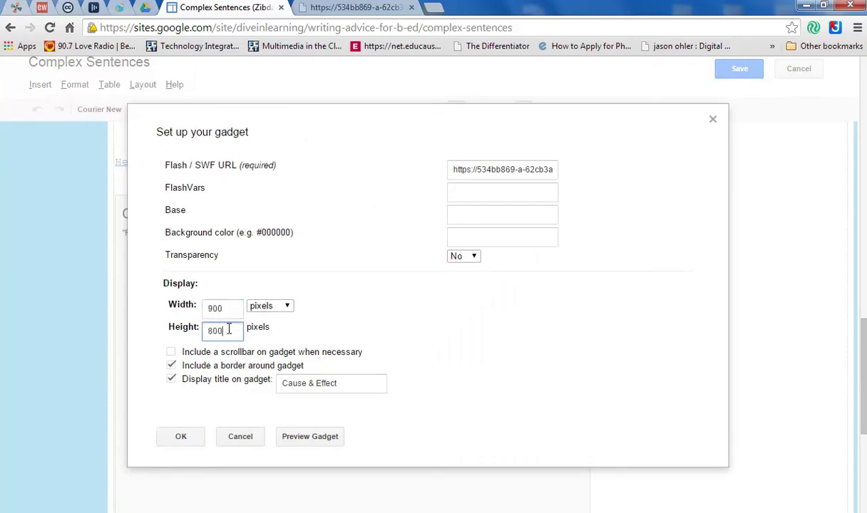
{"action": "left_click", "coordinate": [180, 438]}
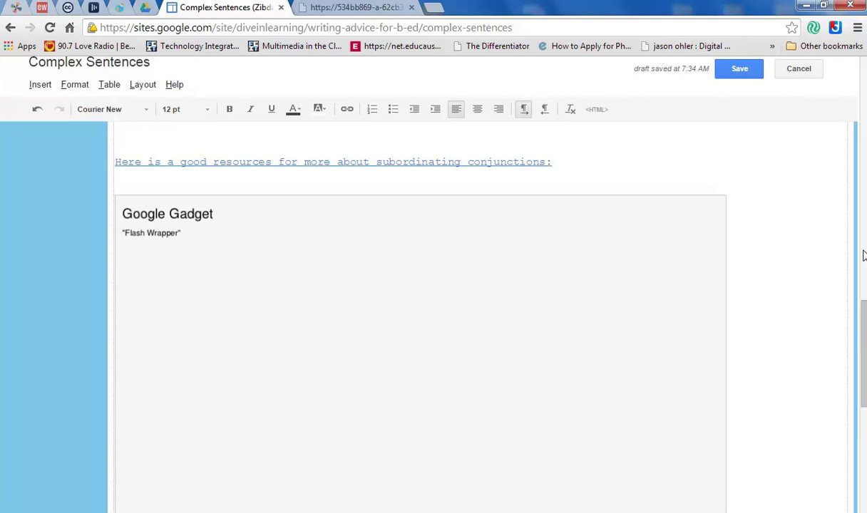
Save the Complex Sentences page and check the enlarged Cause & Effect activity plays to its sorting screen
{"action": "left_click", "coordinate": [734, 69]}
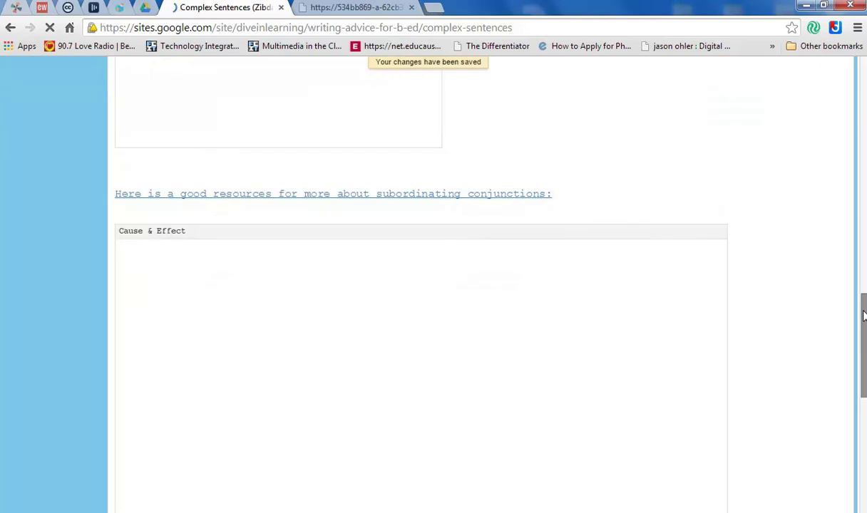
{"action": "left_click_drag", "start_coordinate": [862, 317], "coordinate": [863, 355]}
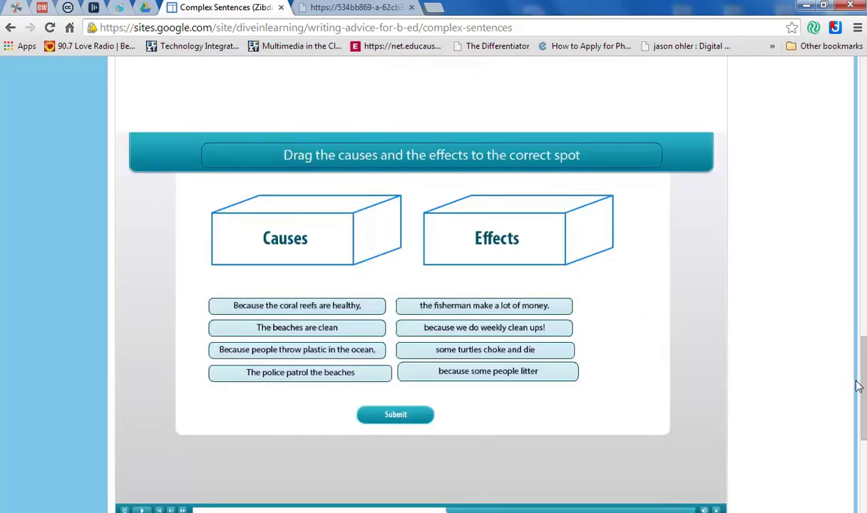
{"action": "left_click_drag", "start_coordinate": [859, 389], "coordinate": [862, 82]}
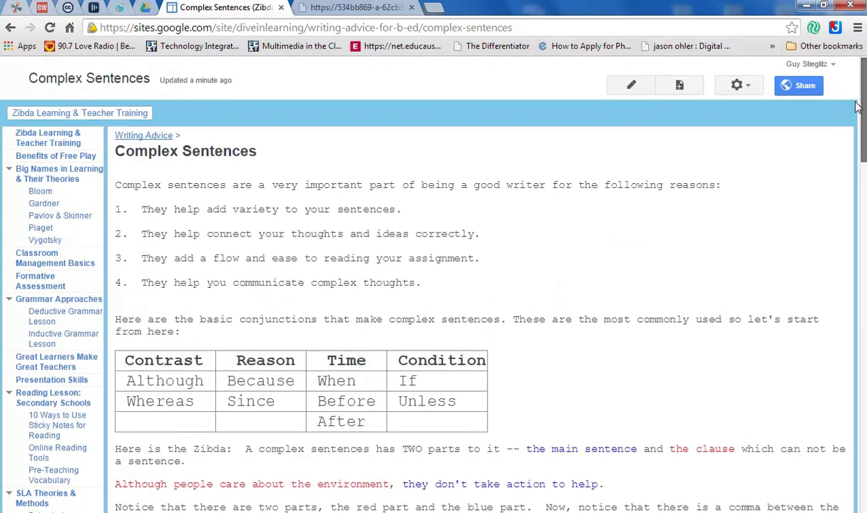